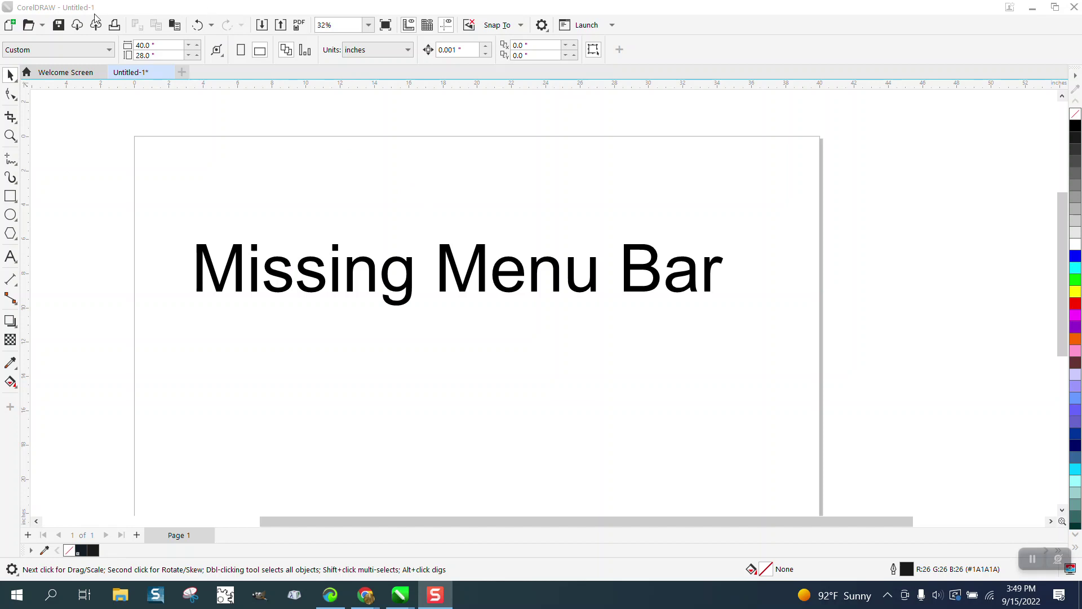
Turn the Menu bar back on from the toolbar list, restoring File through Help.
{"action": "right_click", "coordinate": [692, 31]}
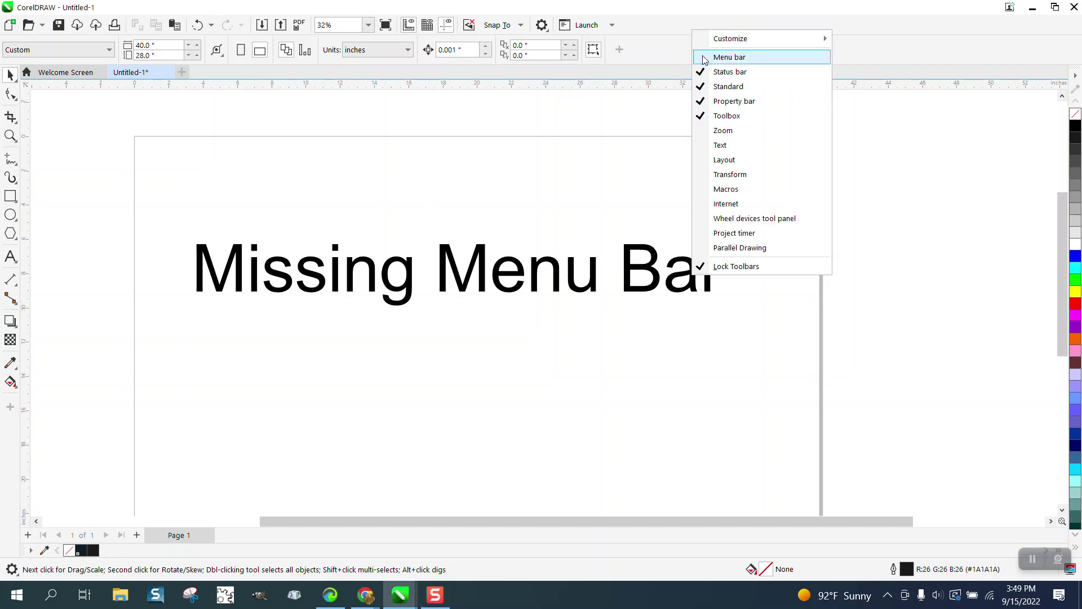
{"action": "left_click", "coordinate": [683, 21]}
{"action": "right_click", "coordinate": [684, 24]}
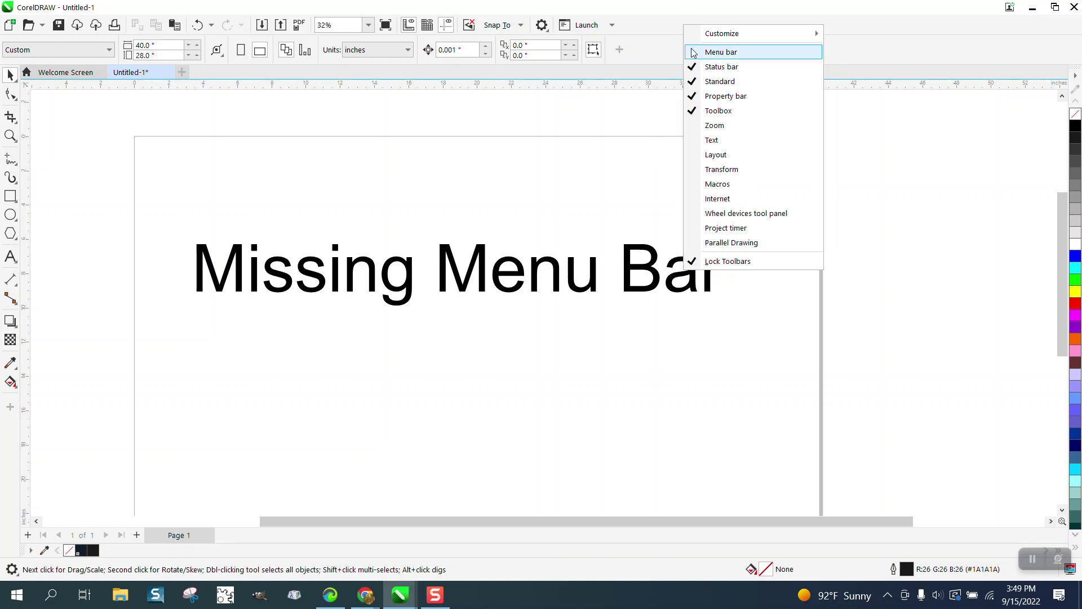
{"action": "left_click", "coordinate": [721, 52]}
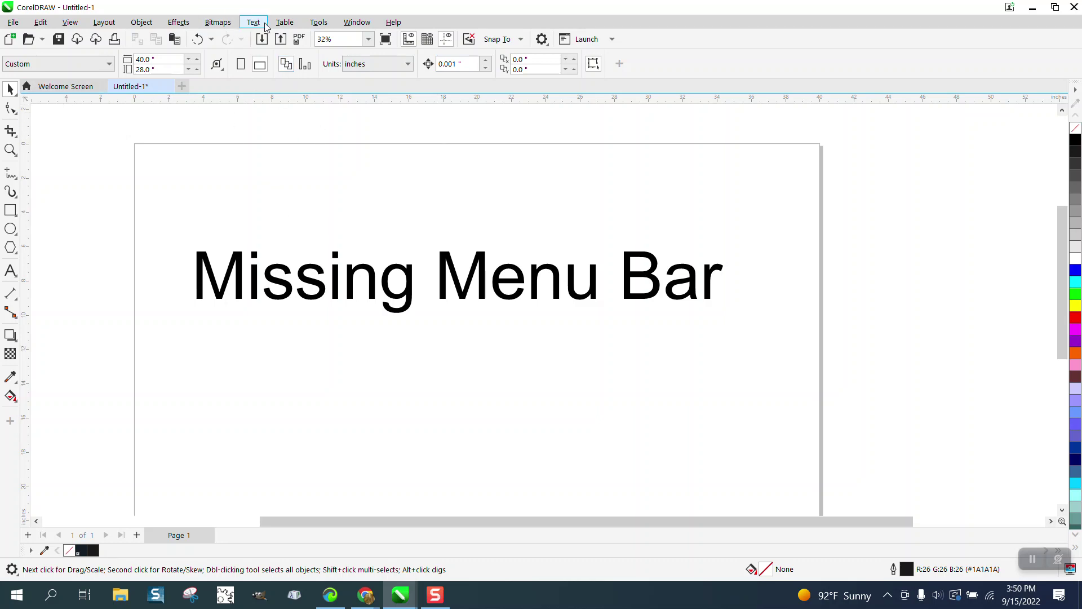
Hide and re-show the Toolbox, then turn off the Menu bar.
{"action": "right_click", "coordinate": [690, 41]}
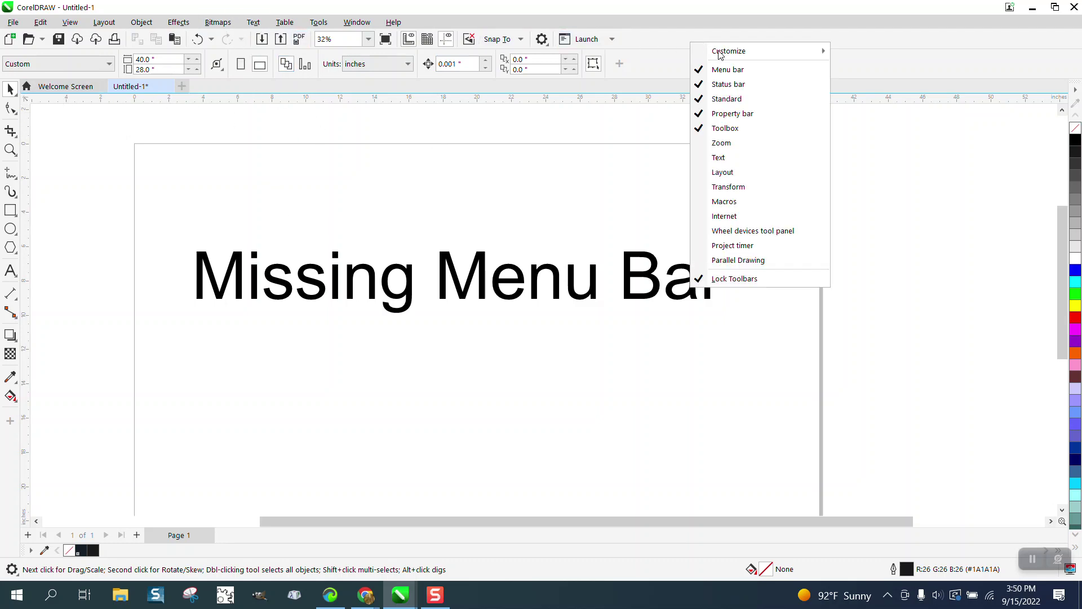
{"action": "left_click", "coordinate": [725, 127]}
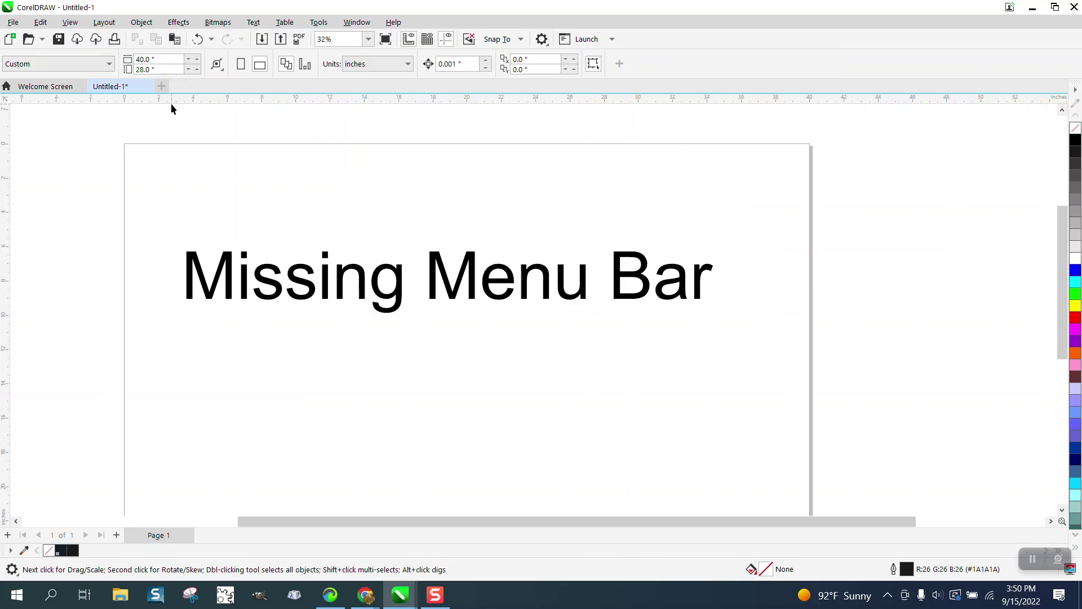
{"action": "right_click", "coordinate": [667, 44]}
{"action": "left_click", "coordinate": [677, 129]}
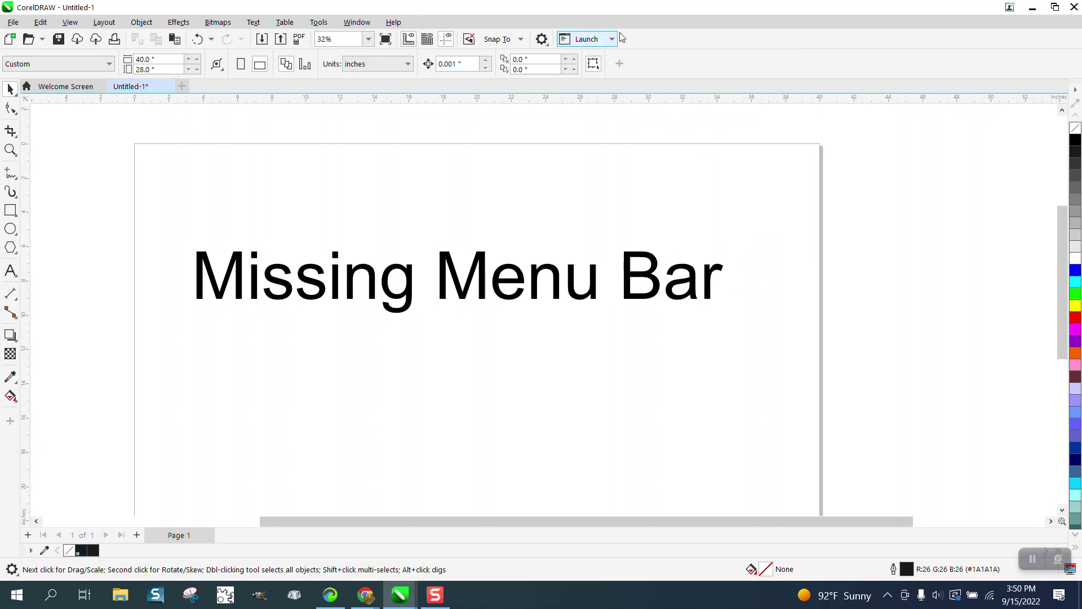
{"action": "right_click", "coordinate": [633, 23]}
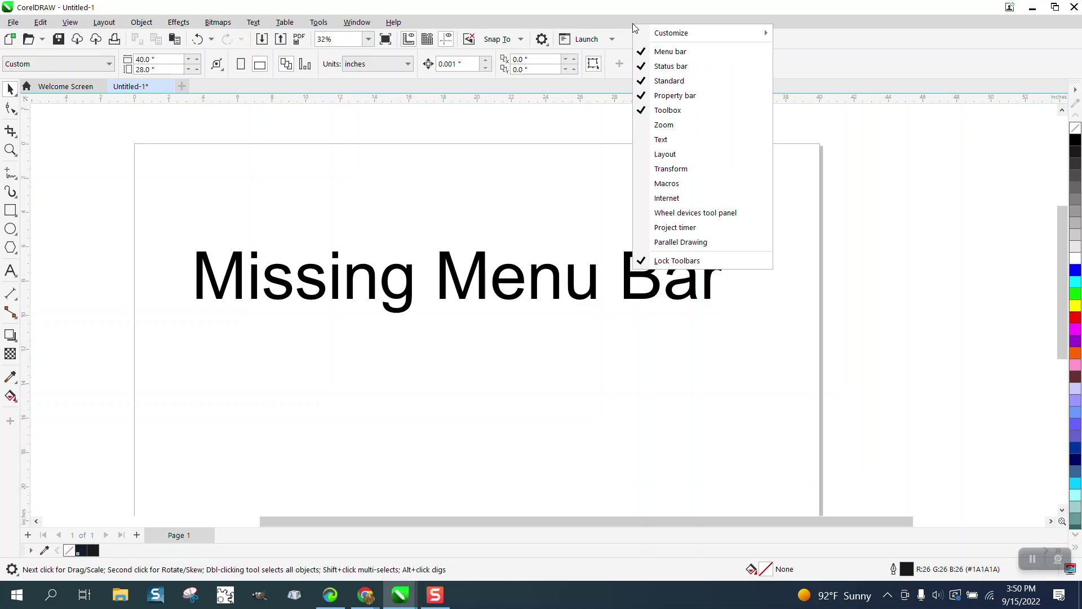
{"action": "left_click", "coordinate": [645, 53]}
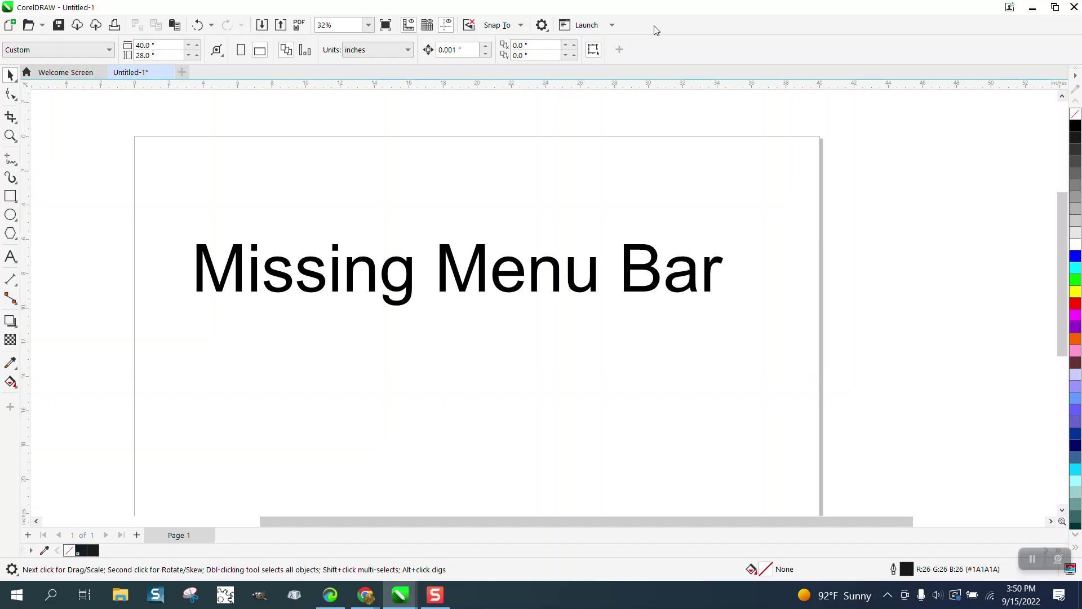
Turn the Menu bar back on and hide the Property bar.
{"action": "right_click", "coordinate": [654, 27]}
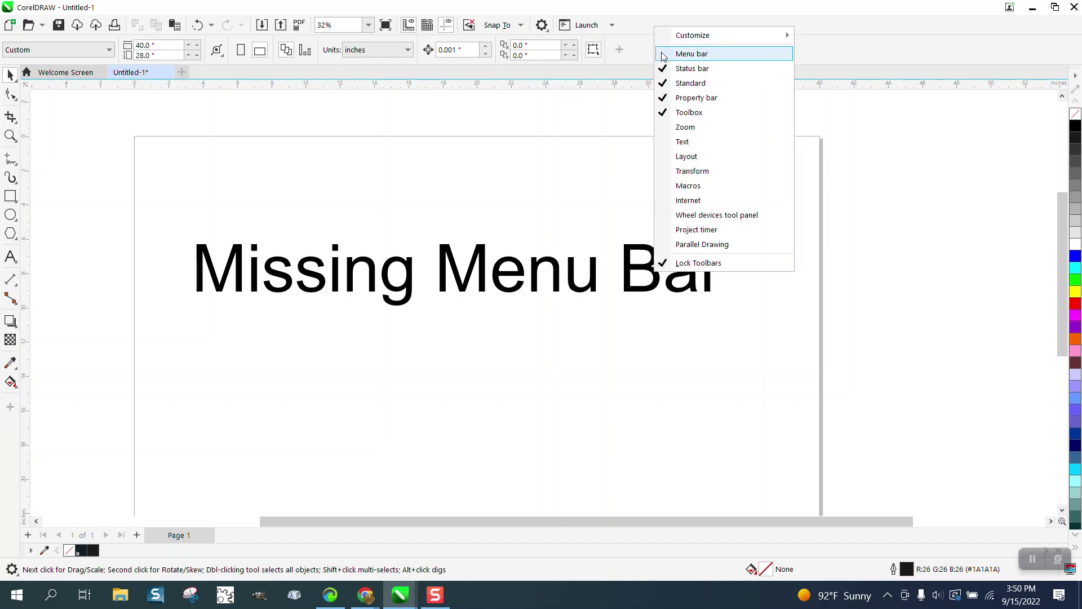
{"action": "left_click", "coordinate": [662, 54]}
{"action": "right_click", "coordinate": [663, 39]}
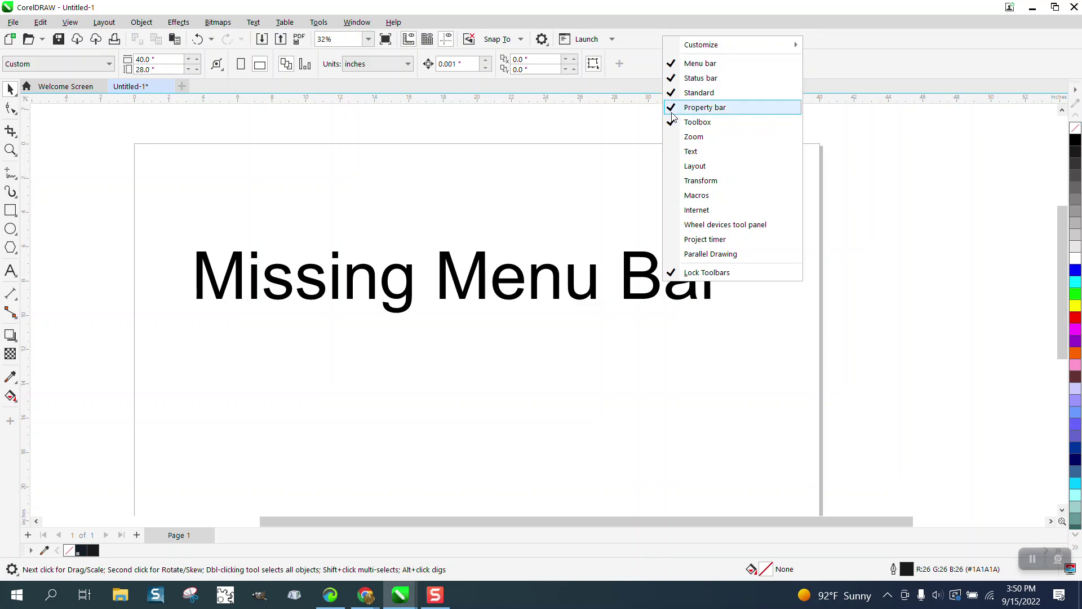
{"action": "left_click", "coordinate": [672, 108]}
Hide the Standard toolbar, then show it again.
{"action": "right_click", "coordinate": [687, 42]}
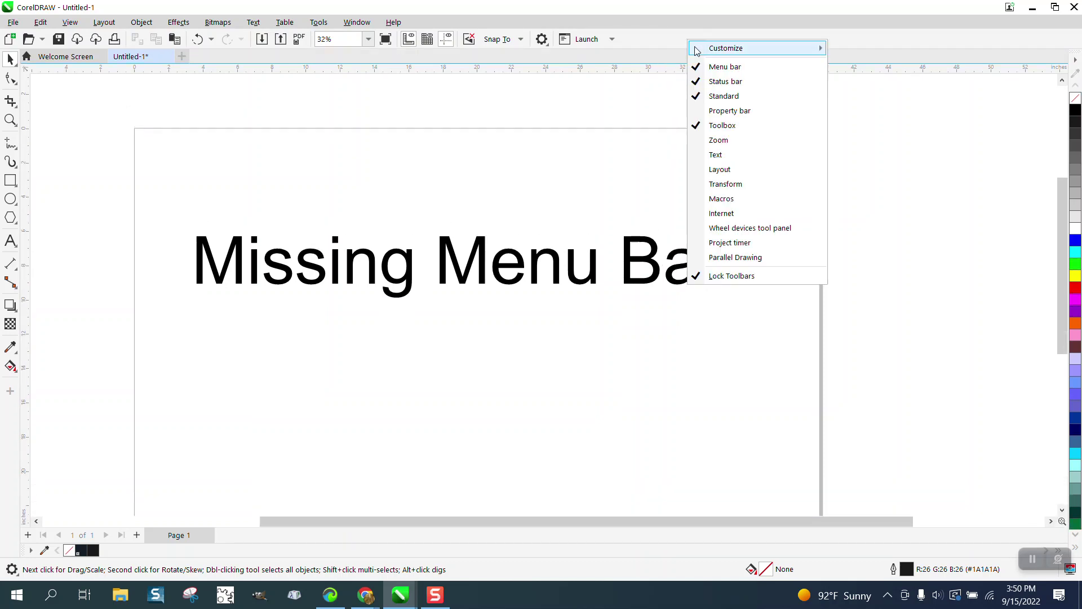
{"action": "left_click", "coordinate": [695, 94]}
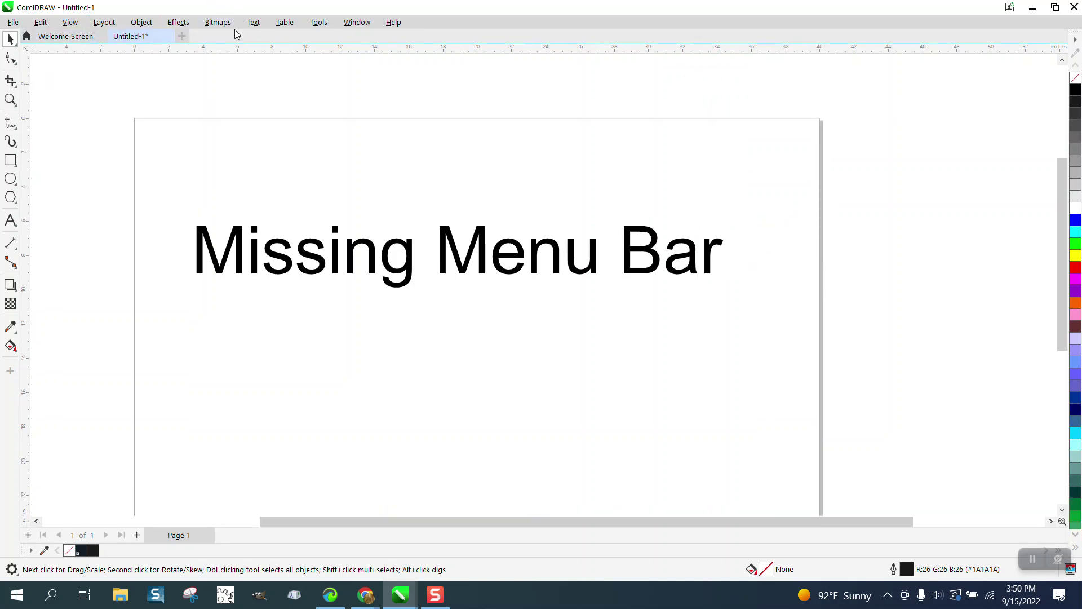
{"action": "right_click", "coordinate": [718, 25]}
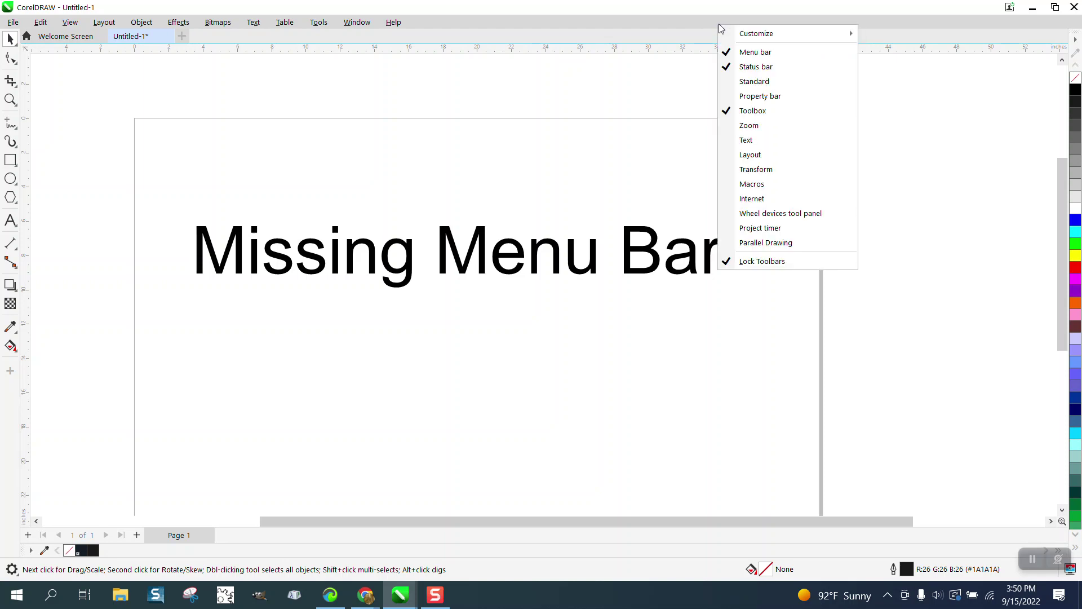
{"action": "left_click", "coordinate": [730, 83]}
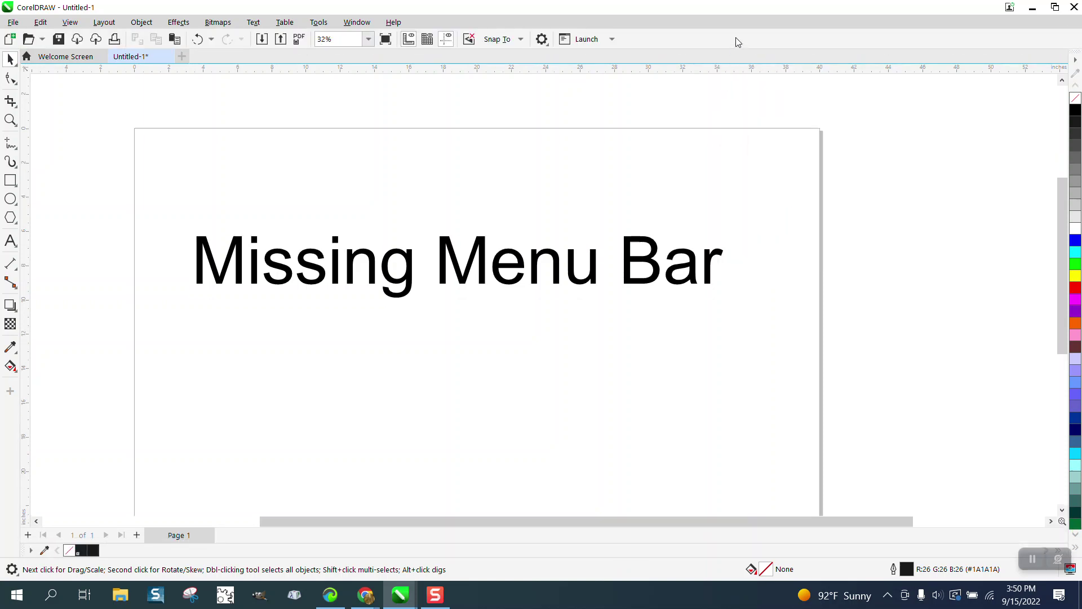
{"action": "right_click", "coordinate": [737, 41]}
Show the Property bar, Save Settings as Default, and zoom in on the 'Missing Menu Bar' text.
{"action": "left_click", "coordinate": [747, 106]}
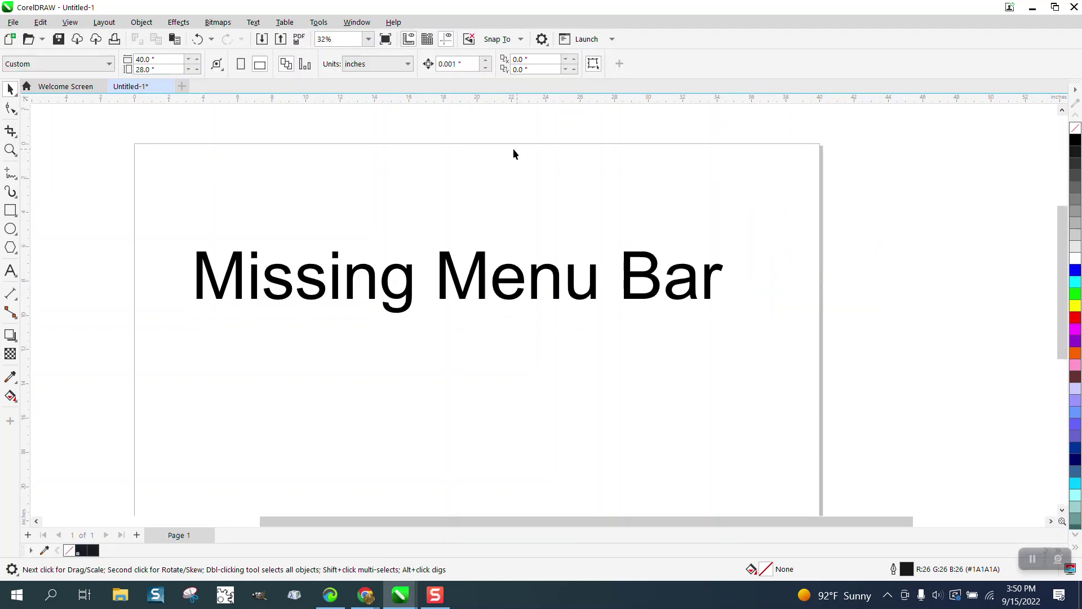
{"action": "left_click", "coordinate": [322, 24]}
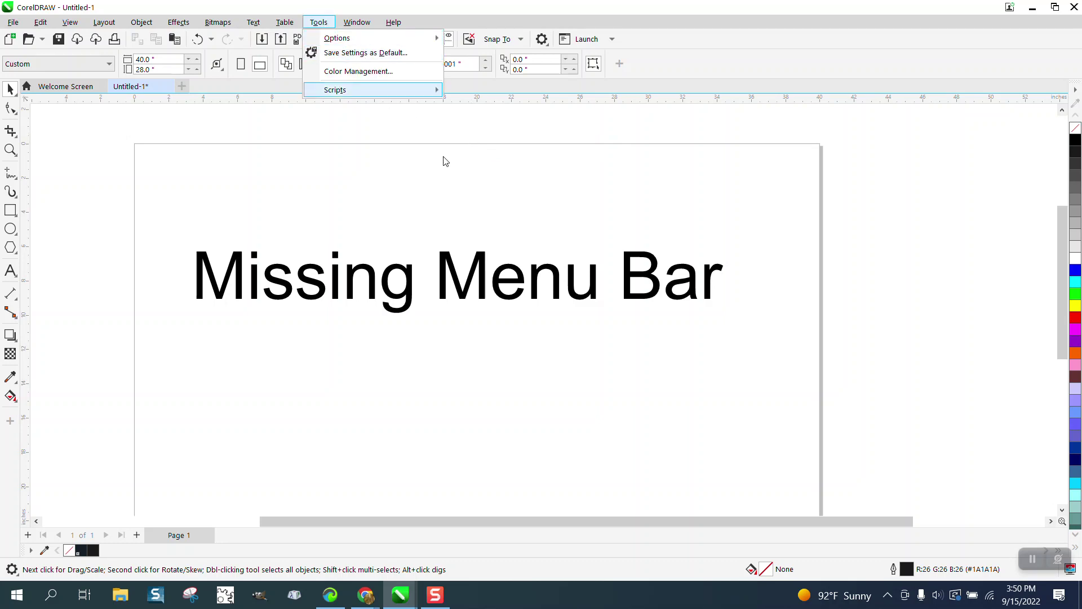
{"action": "mouse_move", "coordinate": [372, 89]}
{"action": "left_click", "coordinate": [369, 195]}
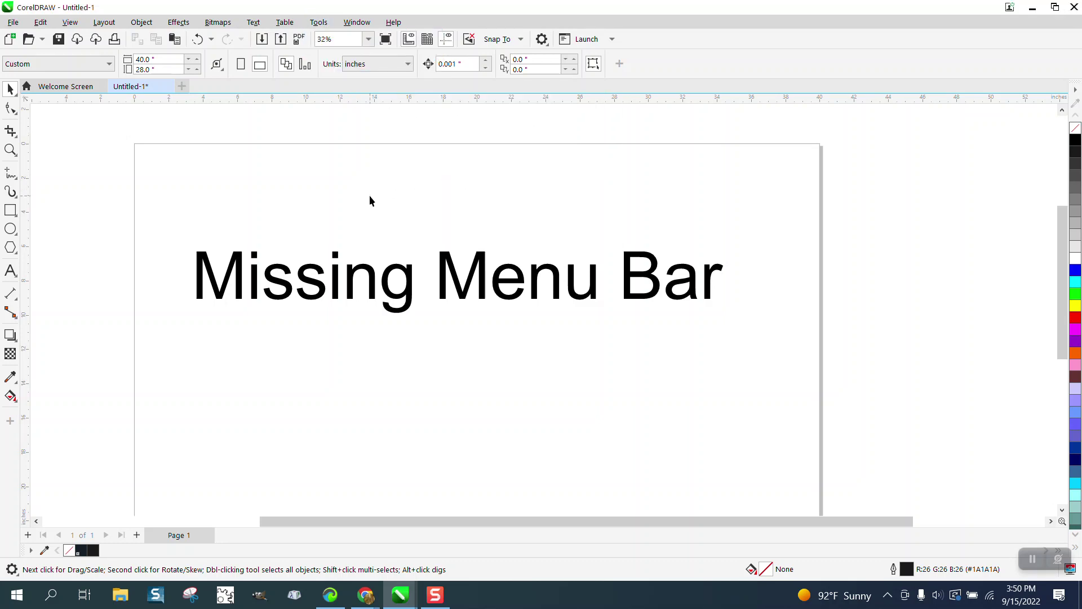
{"action": "left_click", "coordinate": [11, 150]}
{"action": "left_click_drag", "start_coordinate": [222, 254], "coordinate": [791, 429]}
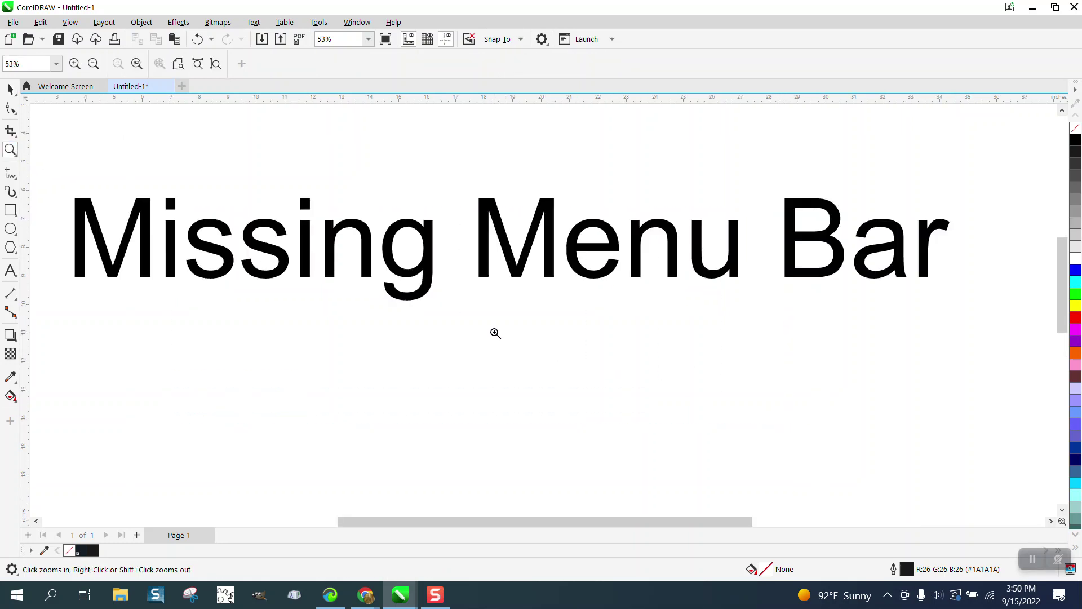